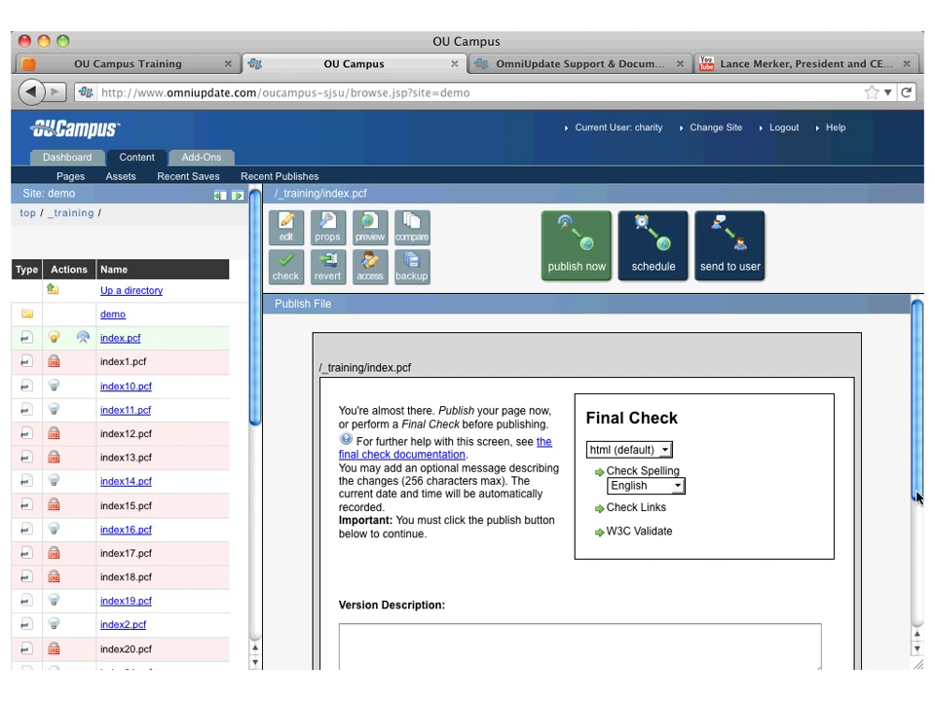
left_click_drag(918, 460, 918, 585)
left_click(454, 428)
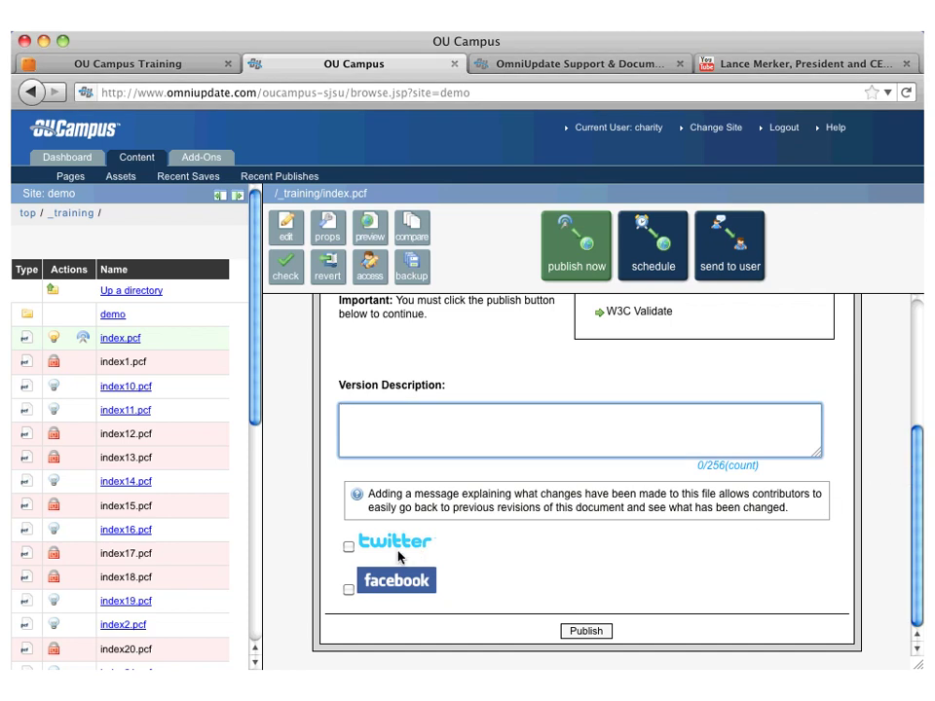
left_click(349, 546)
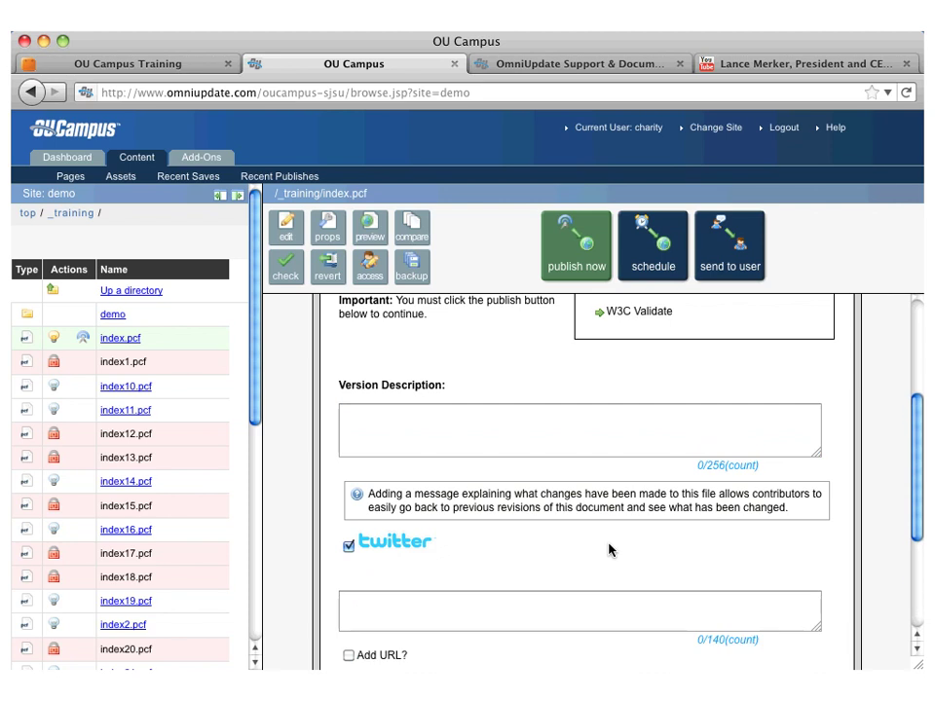
scroll(608, 548, "down", 5)
left_click(564, 394)
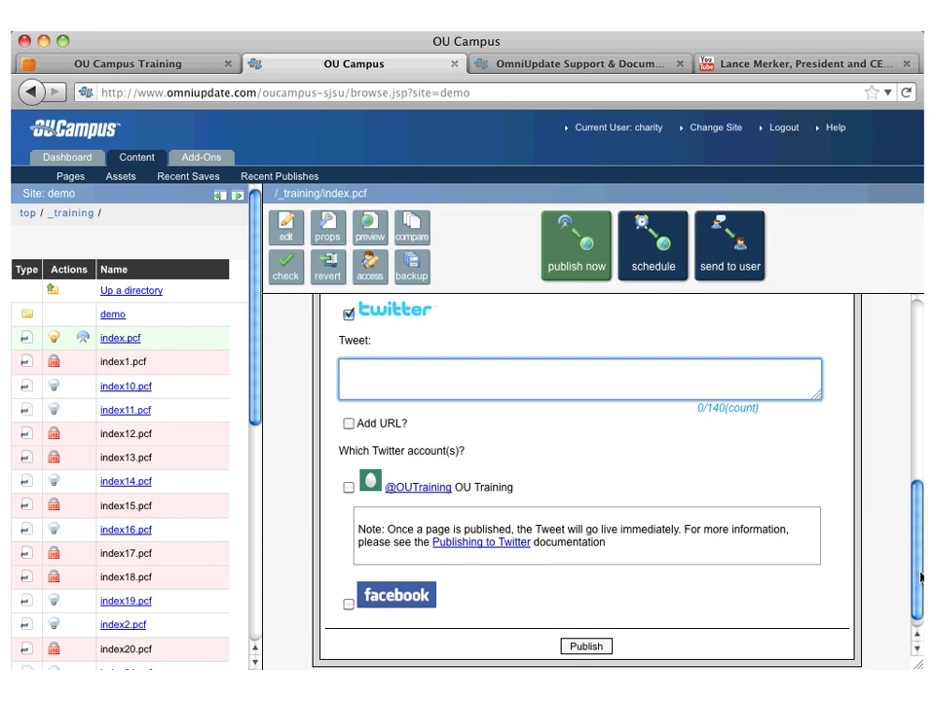
left_click(349, 425)
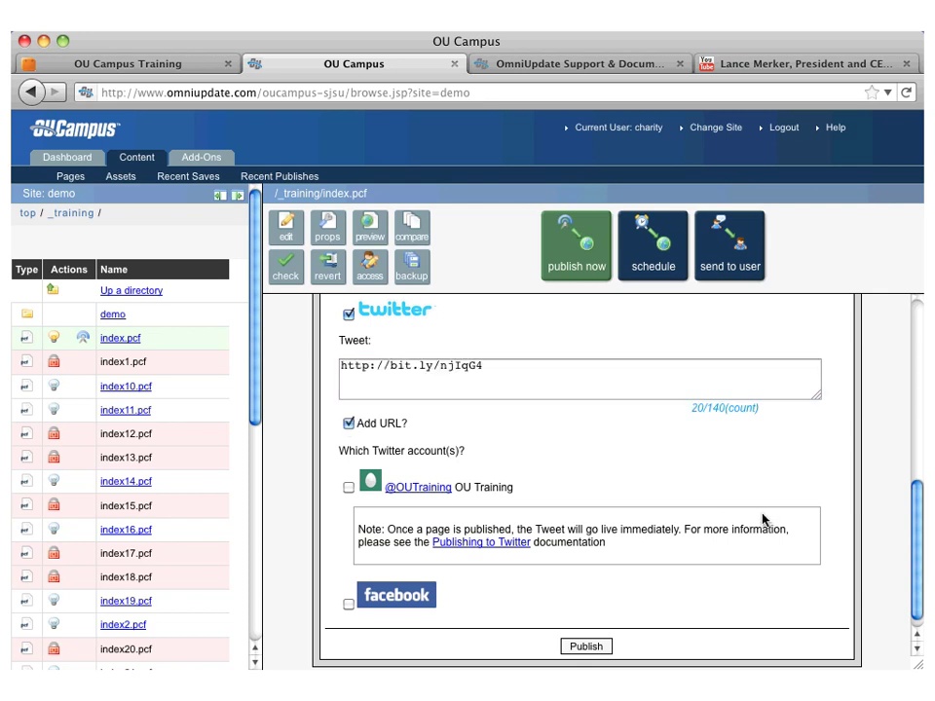
left_click(350, 488)
scroll(601, 456, "down", 1)
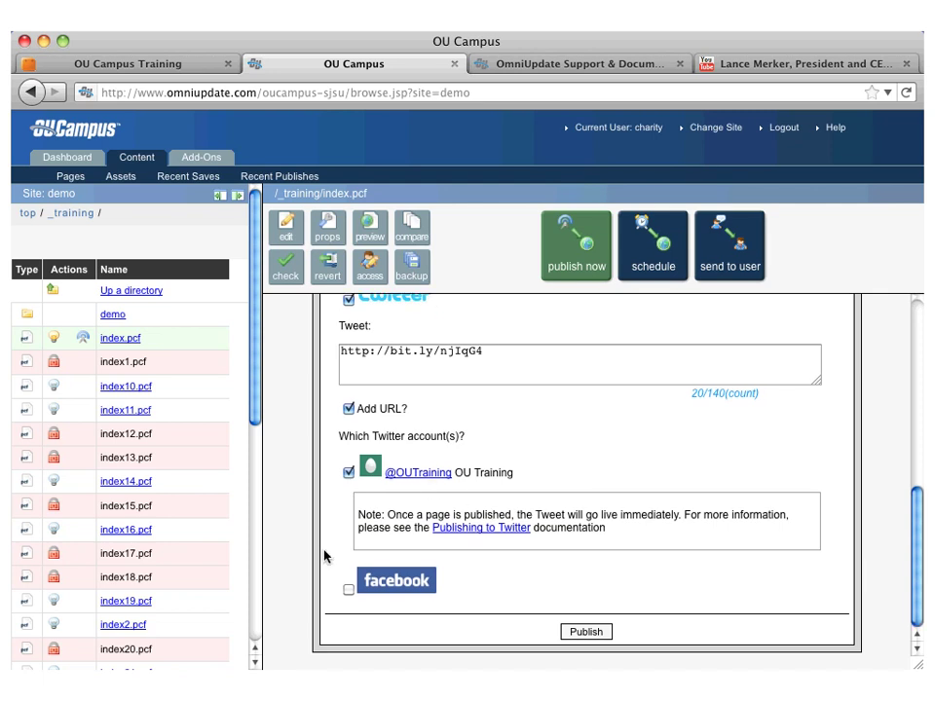
Step: Enable a Facebook post on the publish form and place the cursor in the empty Wall Post text
left_click(349, 590)
scroll(561, 528, "down", 5)
left_click(386, 413)
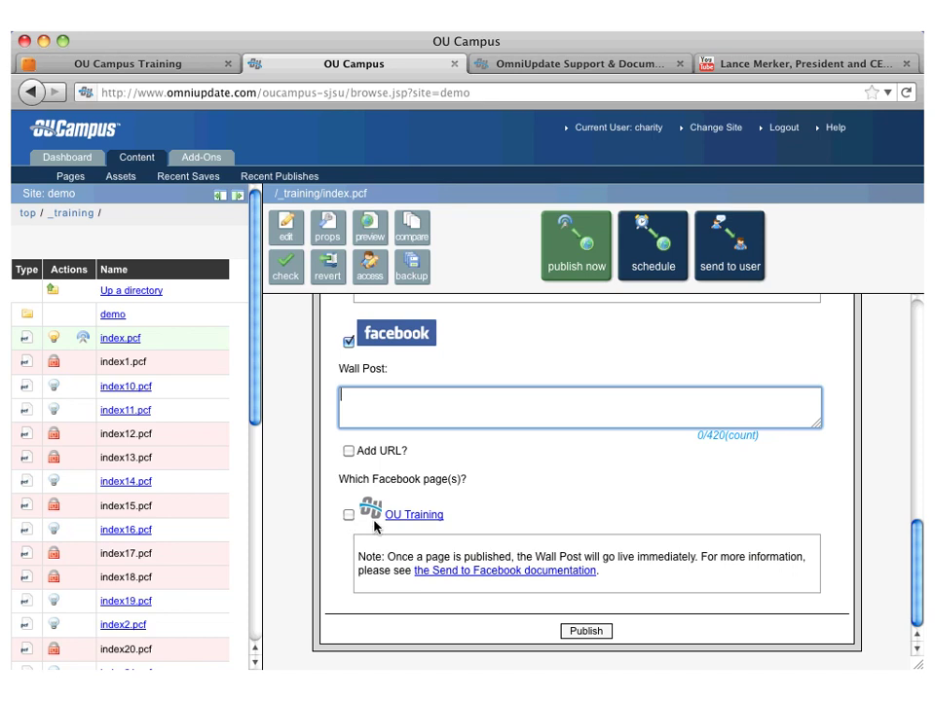
Step: Fill in a scheduled publish of index.pcf for Sep 30, 2011 at 3 AM and review the optional notification settings
left_click(653, 254)
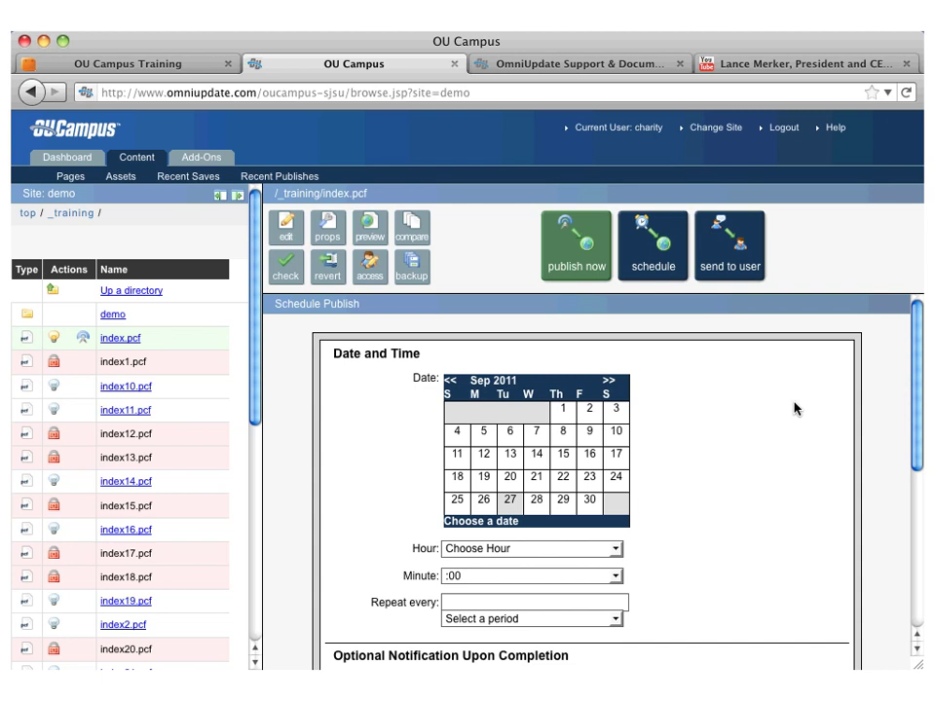
left_click(599, 515)
scroll(595, 496, "down", 4)
left_click(526, 346)
left_click(506, 413)
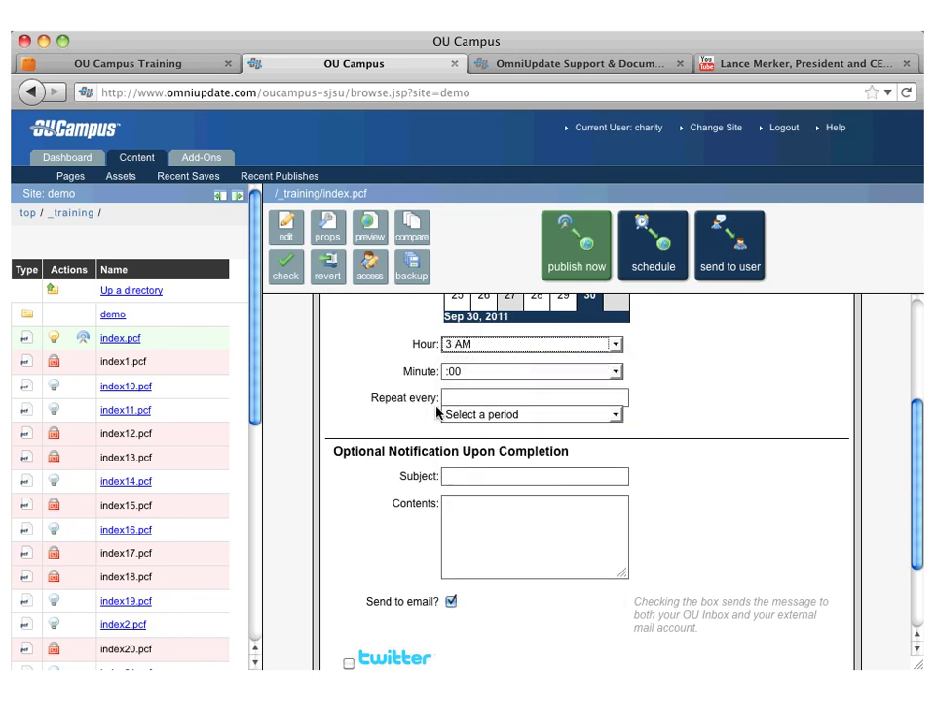
scroll(475, 439, "down", 2)
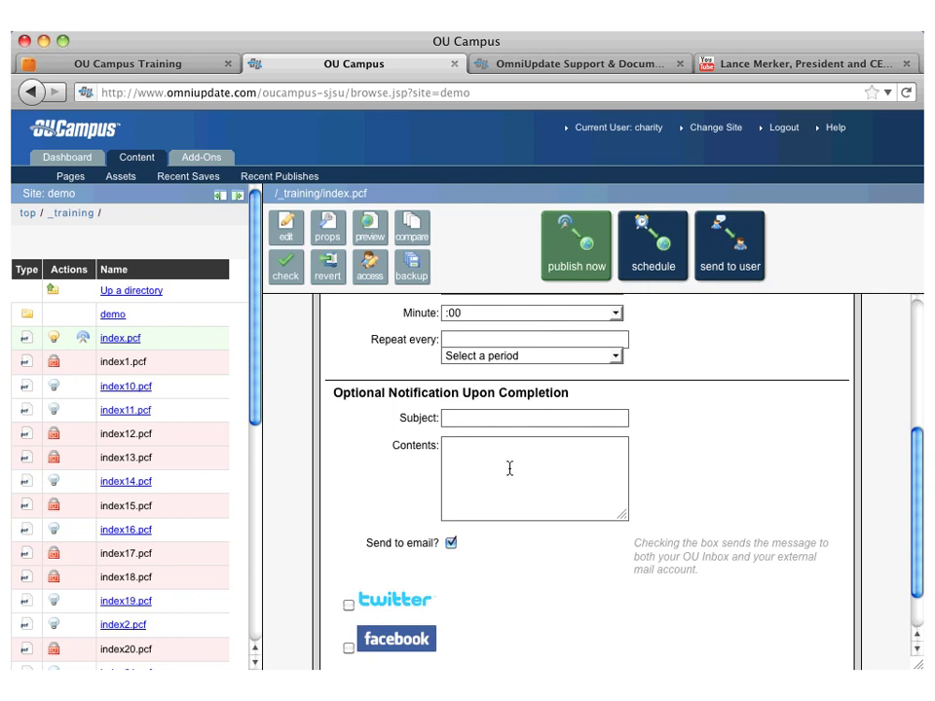
scroll(484, 519, "down", 2)
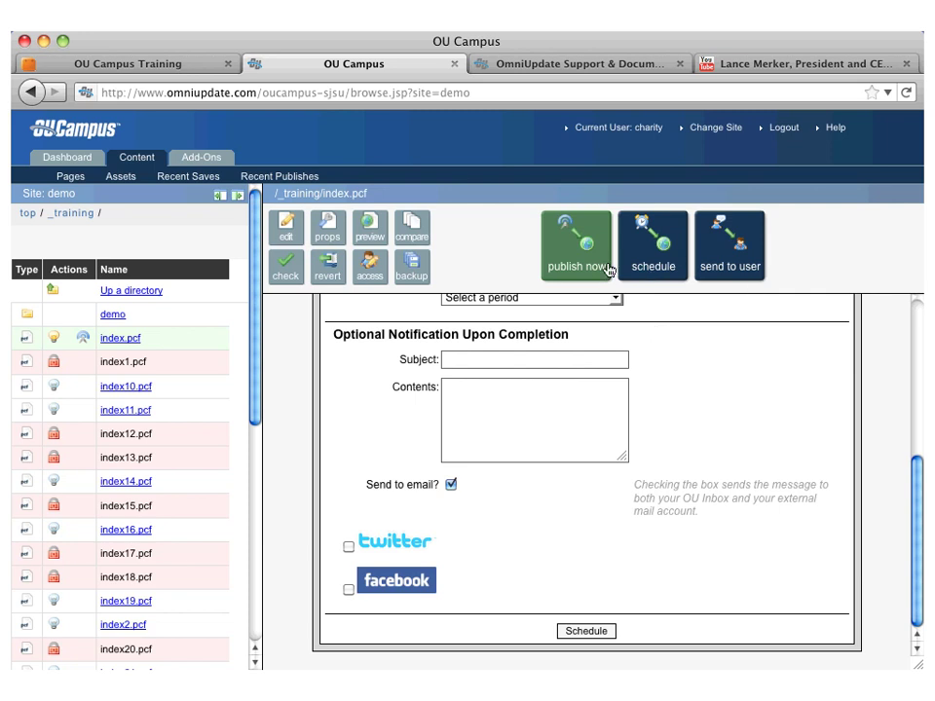
Step: Open the backup form for index.pcf and place the cursor in its commit message
left_click(408, 274)
left_click(426, 477)
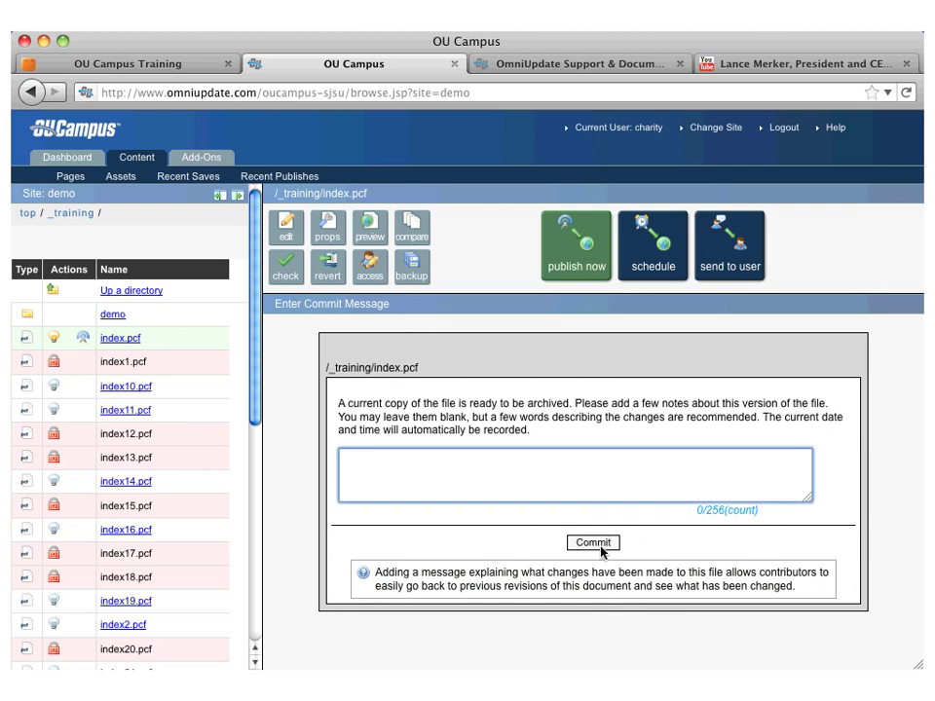
Step: Review the revision history of index.pcf, request a revert to revision 5 and cancel the request
left_click(327, 274)
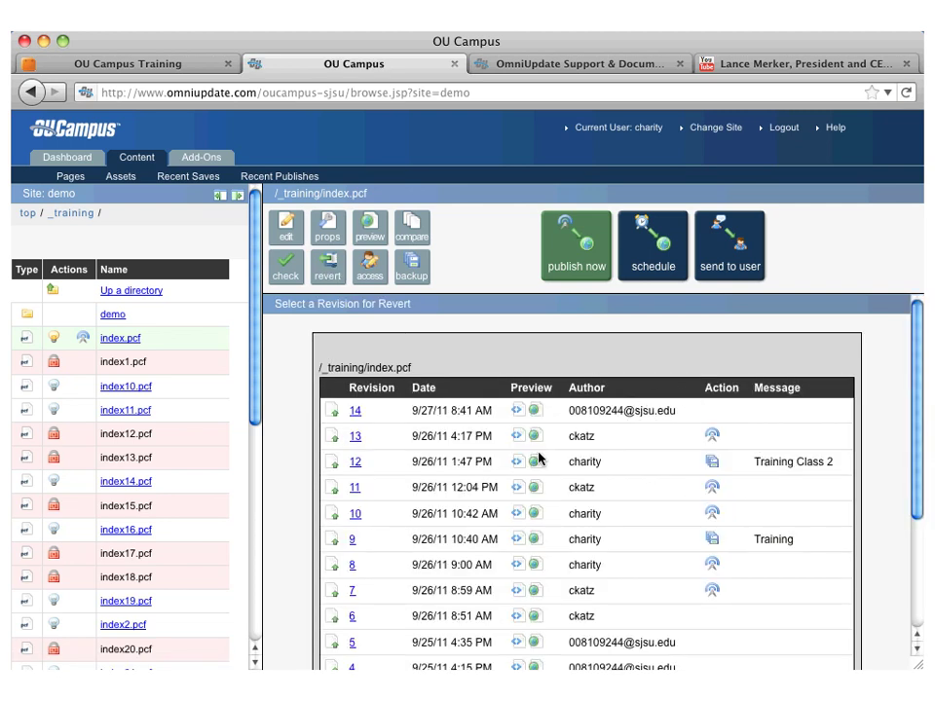
scroll(573, 386, "down", 3)
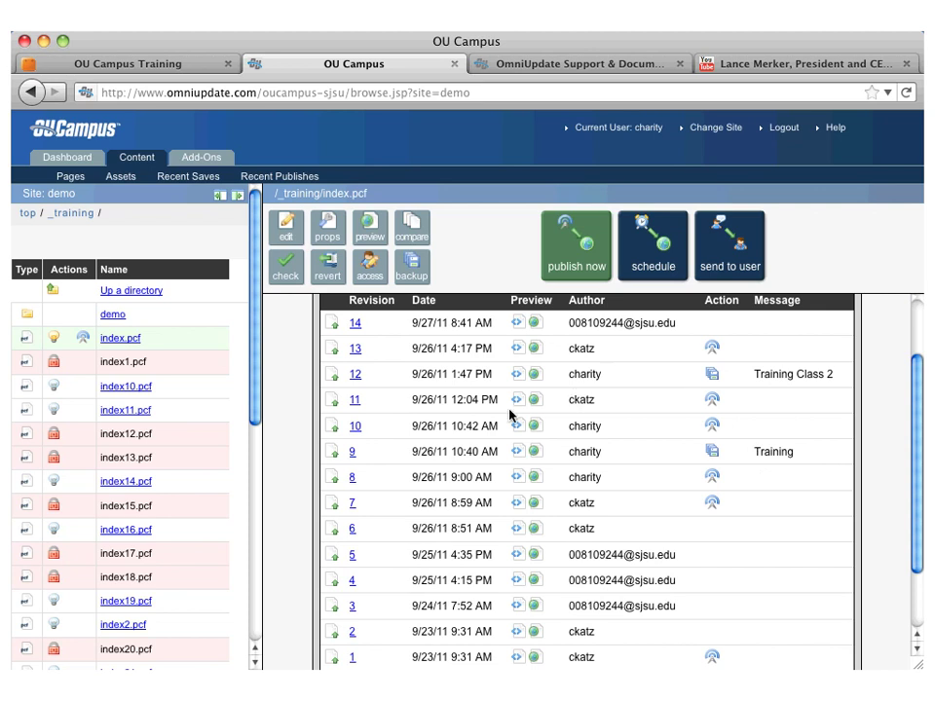
scroll(458, 410, "down", 3)
scroll(435, 507, "up", 3)
scroll(436, 516, "up", 1)
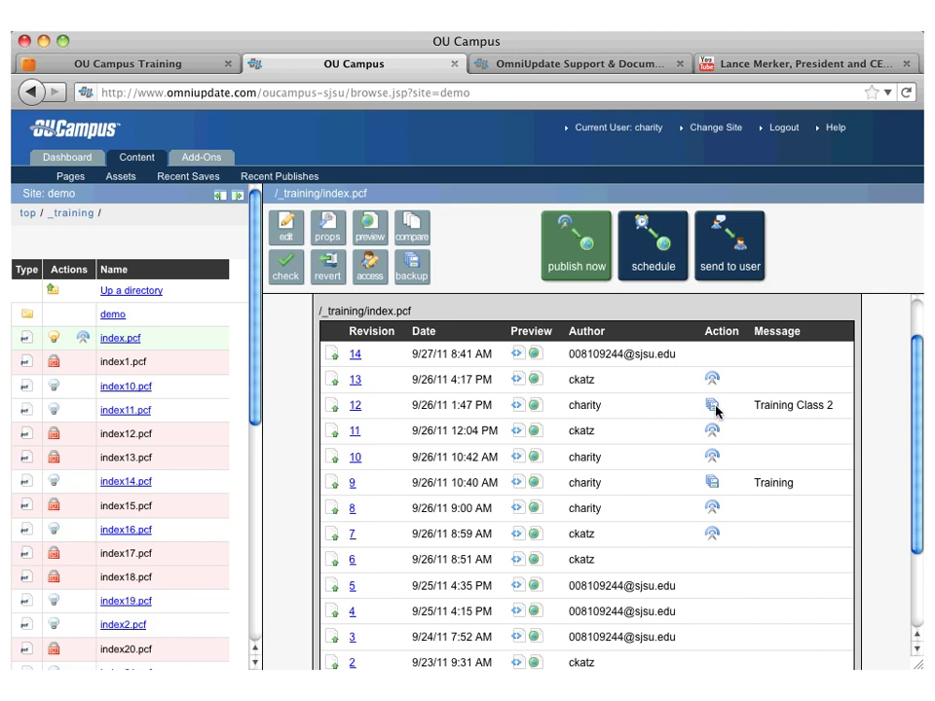
scroll(717, 528, "down", 1)
scroll(717, 528, "down", 1)
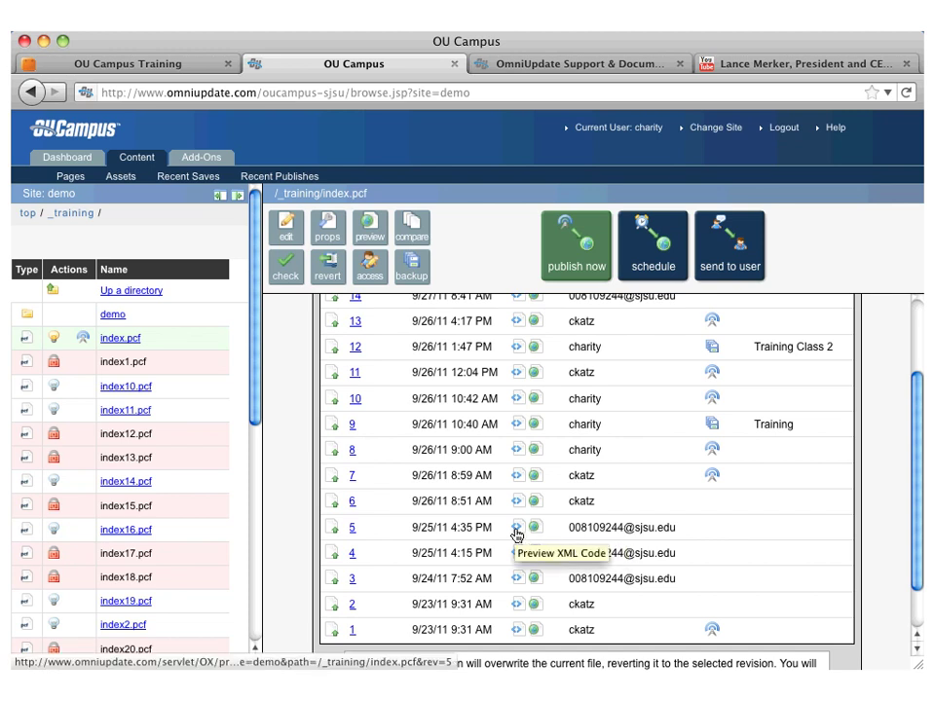
left_click(354, 530)
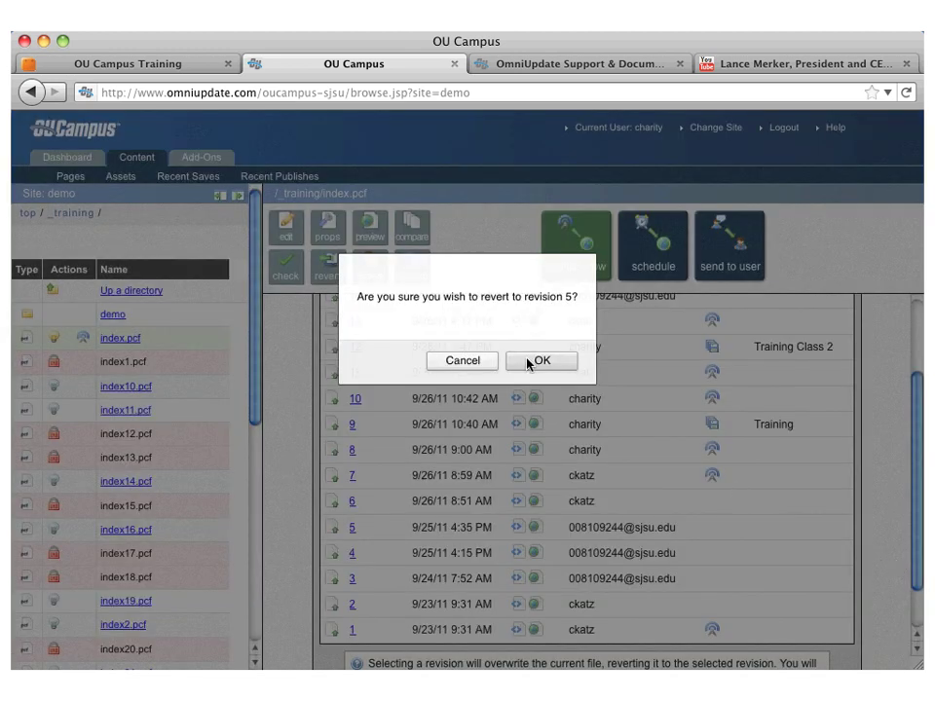
left_click(469, 370)
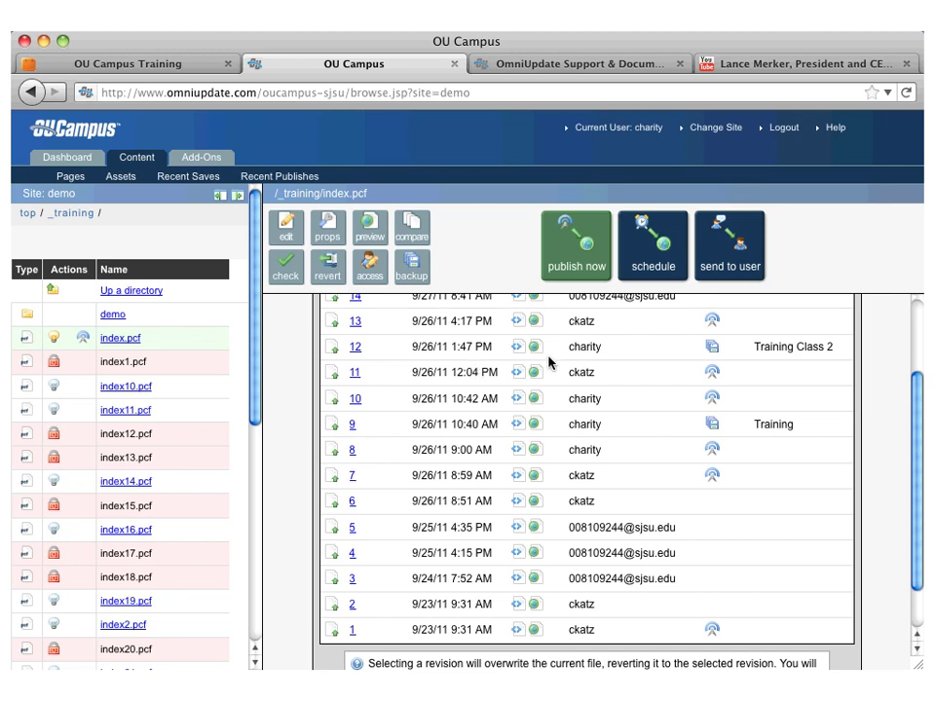
Step: Open the form for sending index.pcf to another user for approval and choose a recipient from the user list
left_click(743, 247)
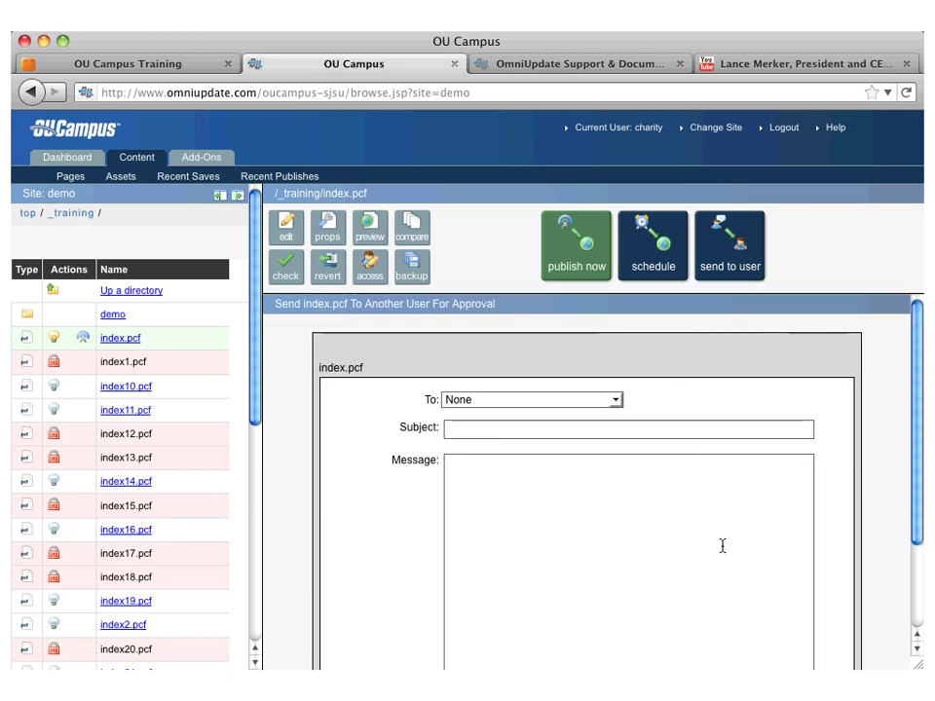
left_click(575, 400)
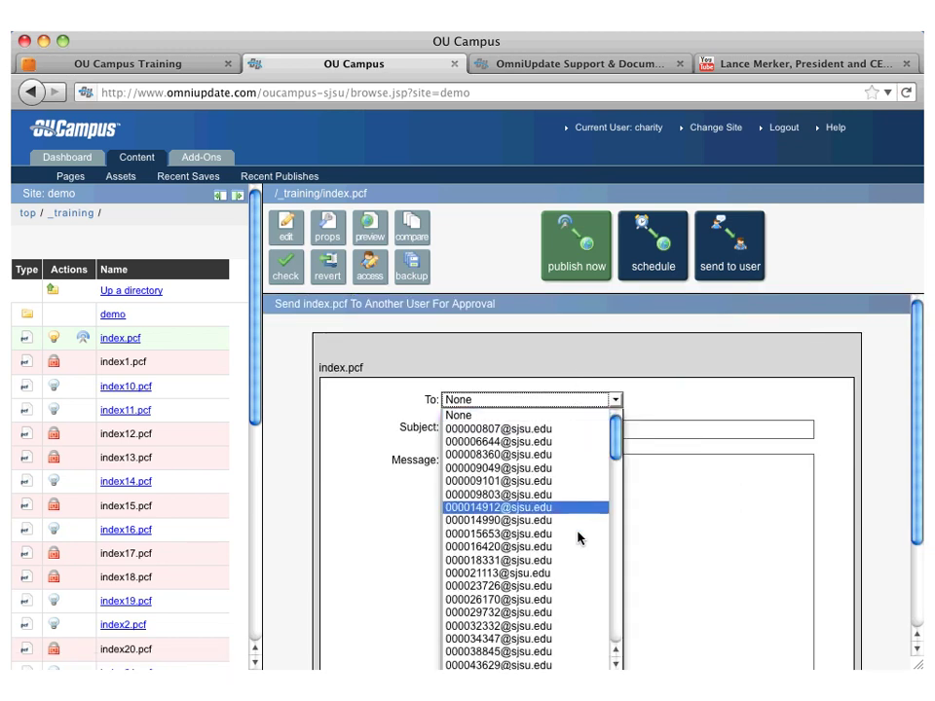
scroll(575, 584, "down", 10)
scroll(569, 613, "down", 3)
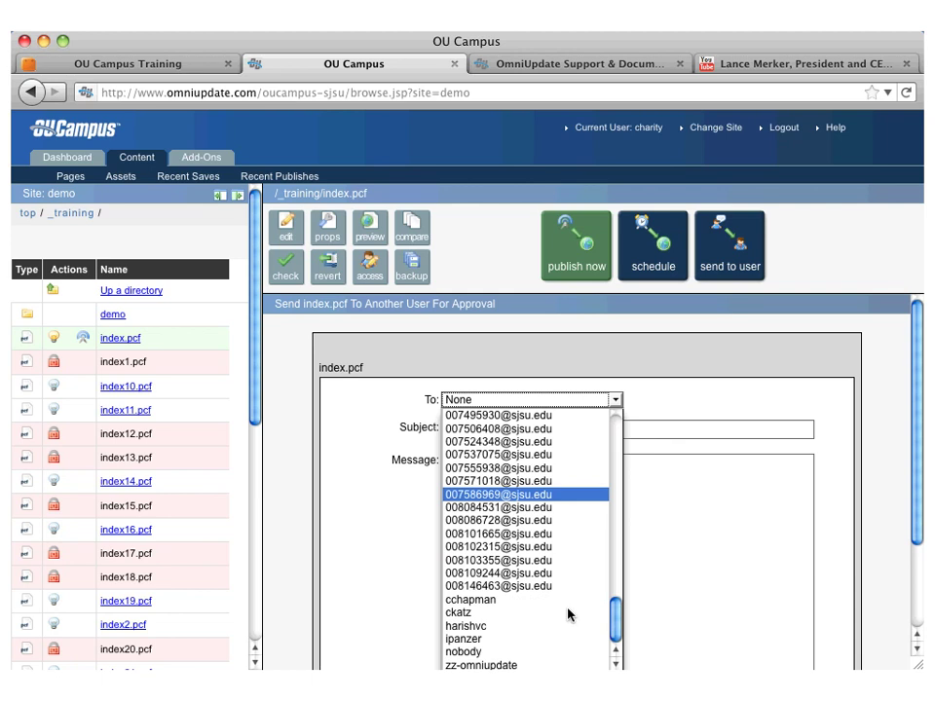
scroll(531, 479, "up", 12)
scroll(513, 479, "up", 10)
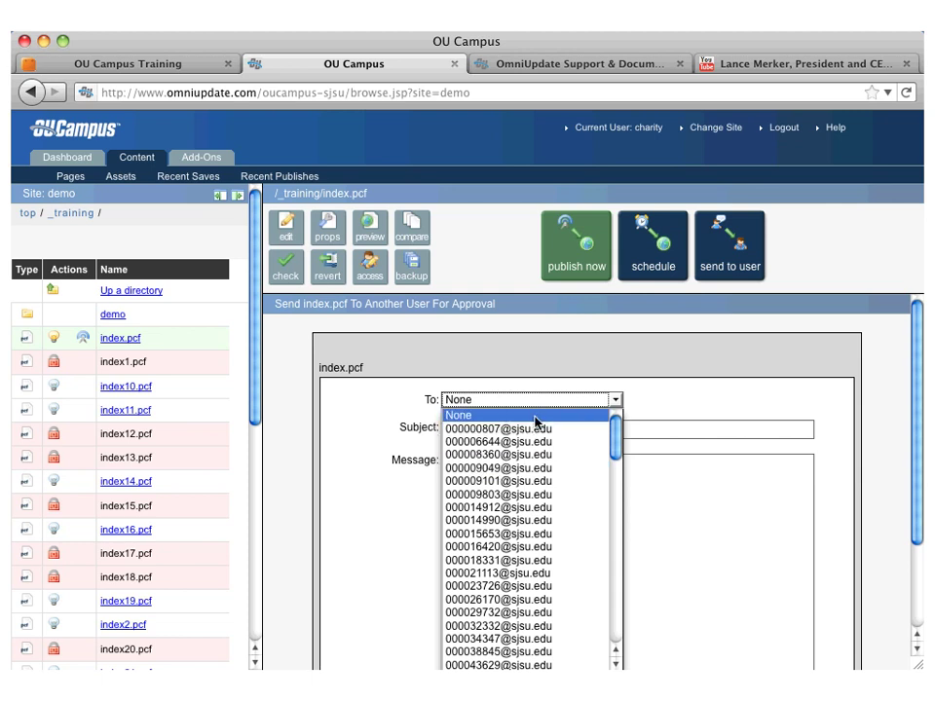
left_click(542, 441)
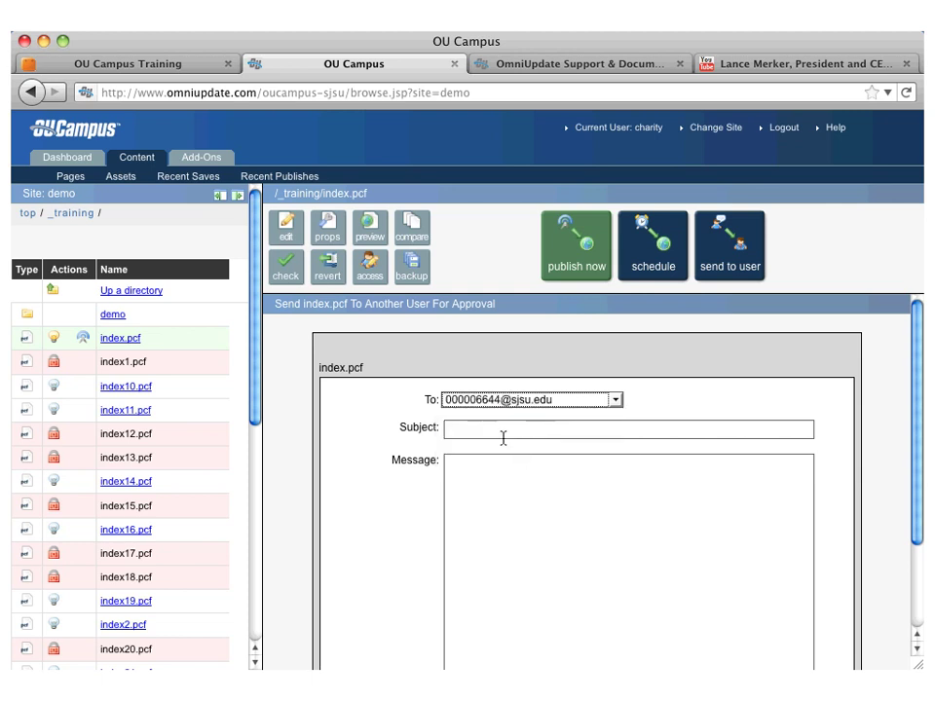
scroll(526, 468, "down", 3)
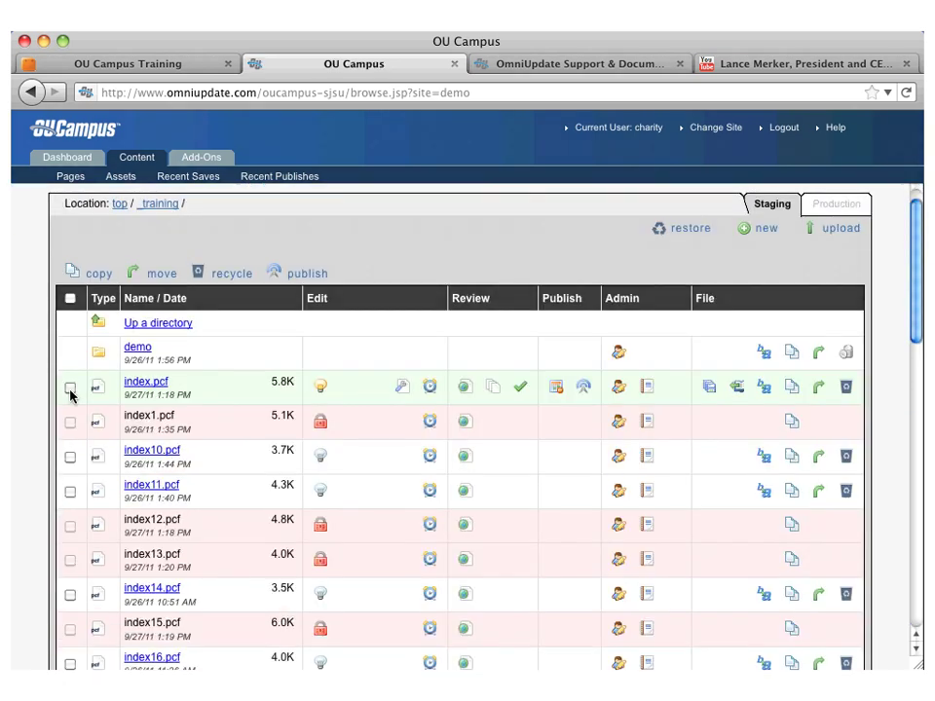
Step: Select index.pcf, index10.pcf and index11.pcf in the _training folder for publishing together
left_click(69, 386)
left_click(69, 456)
left_click(69, 491)
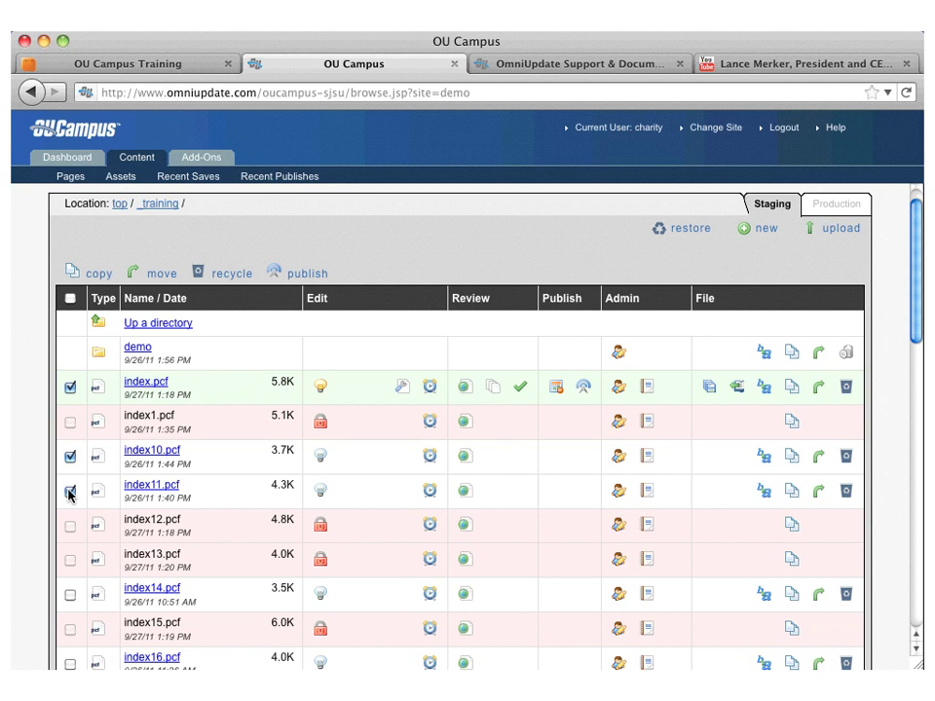
left_click(312, 272)
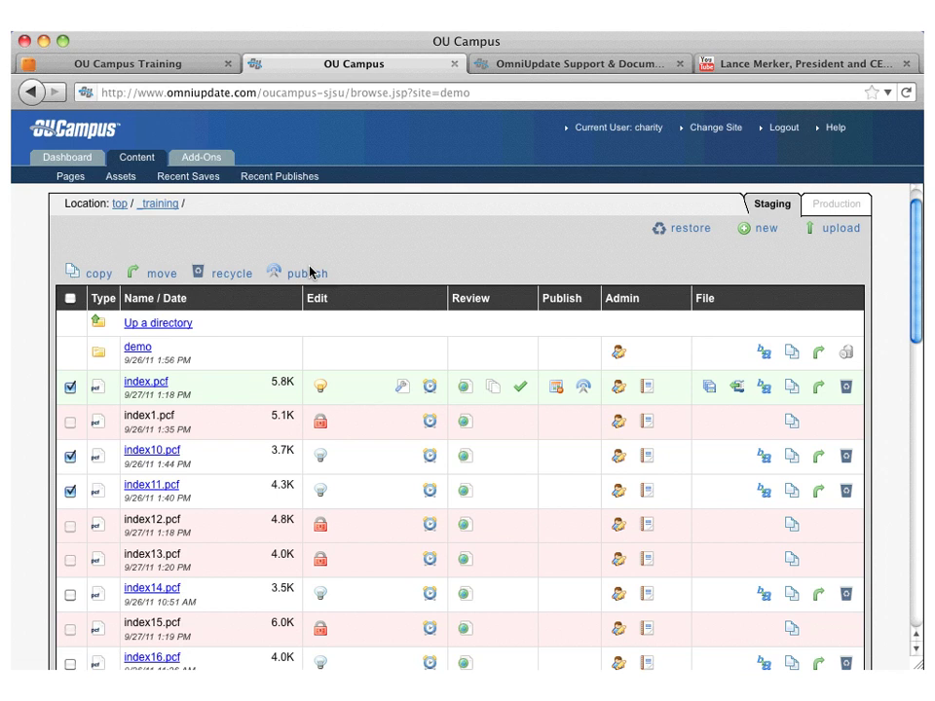